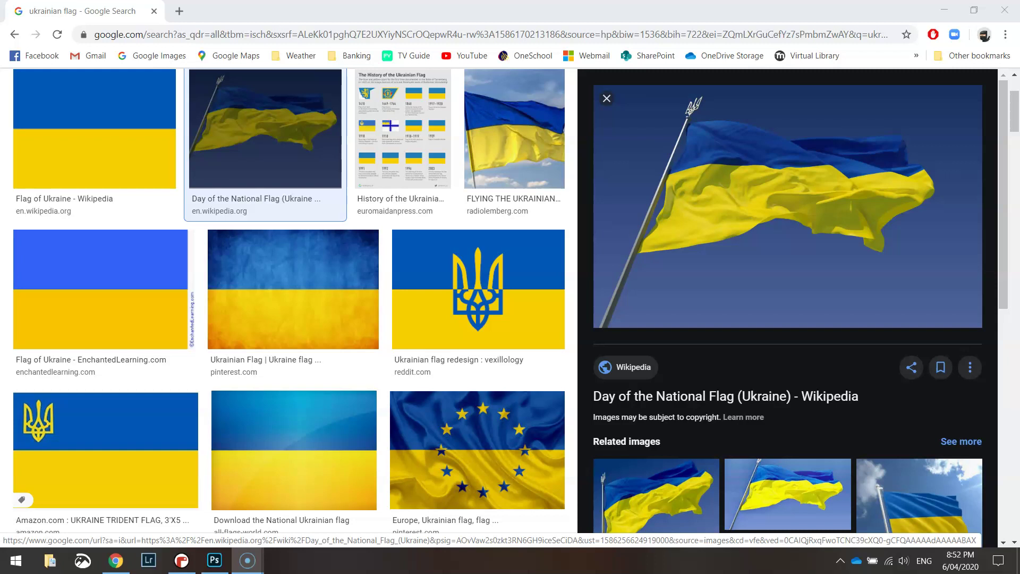
Write the turtle import, speed(0) and setup(800, 500) lines, then begin the bgcolor line
{"action": "left_click", "coordinate": [182, 561]}
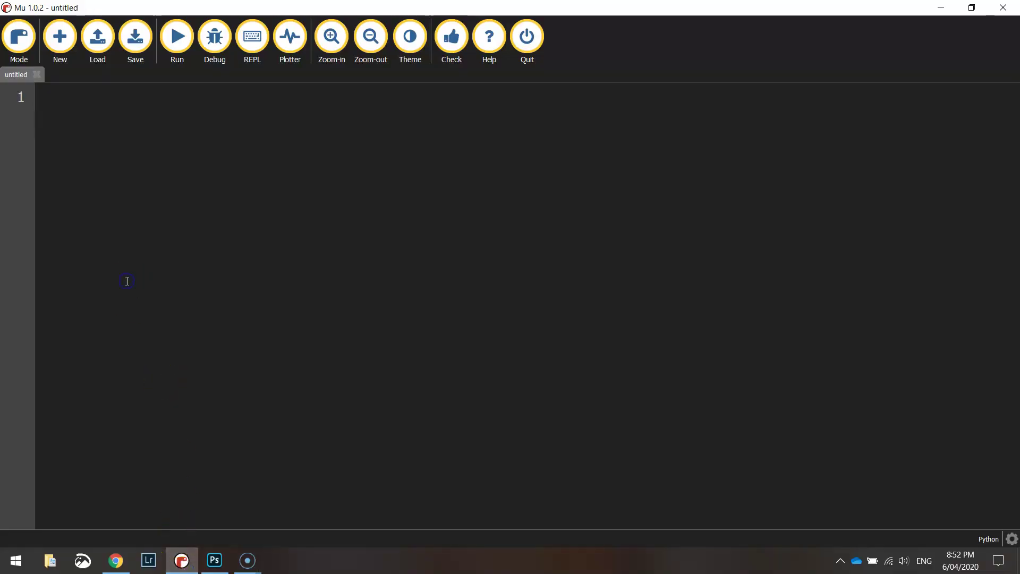
{"action": "type", "text": "from "}
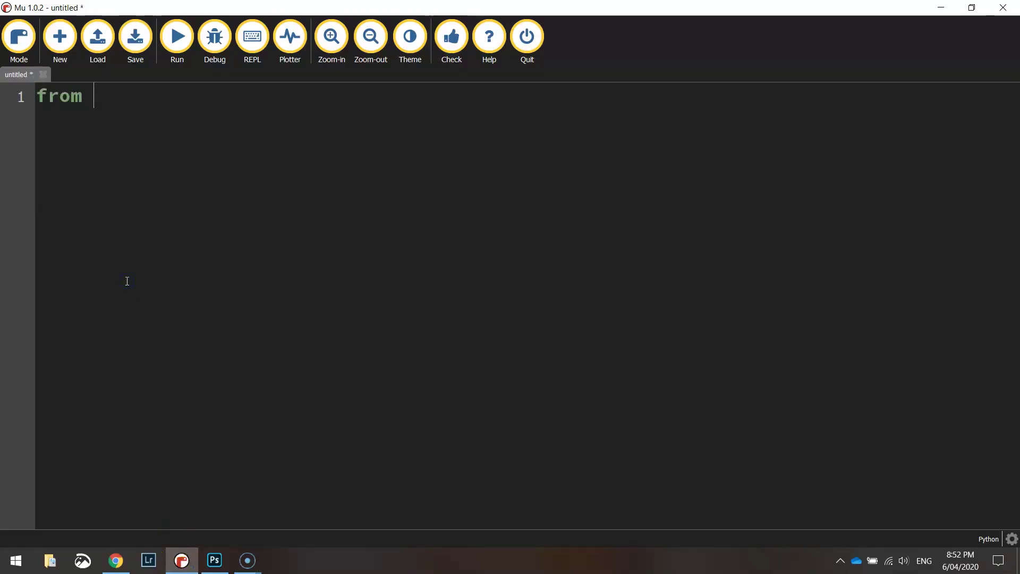
{"action": "type", "text": "turtle im"}
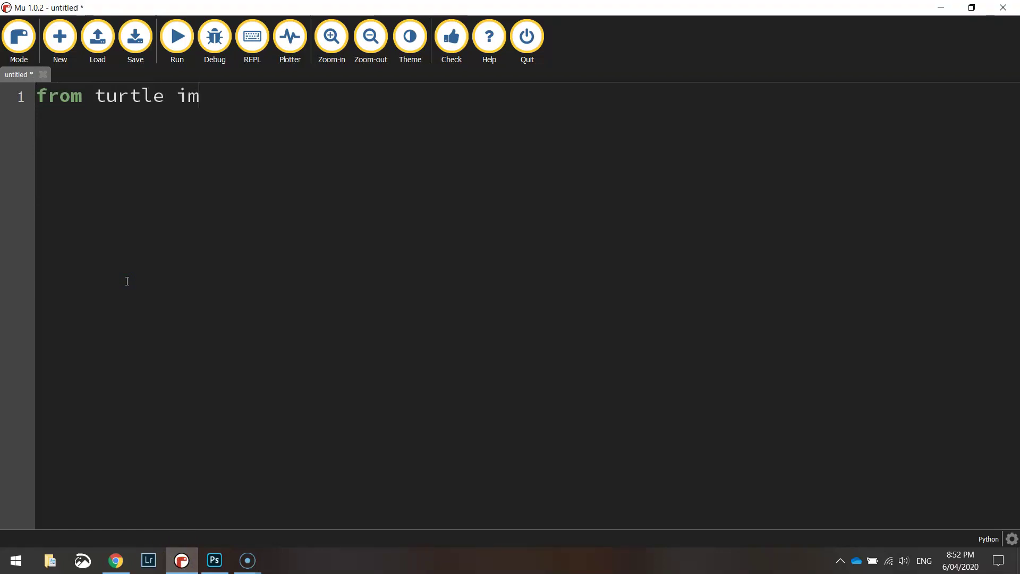
{"action": "type", "text": "port *"}
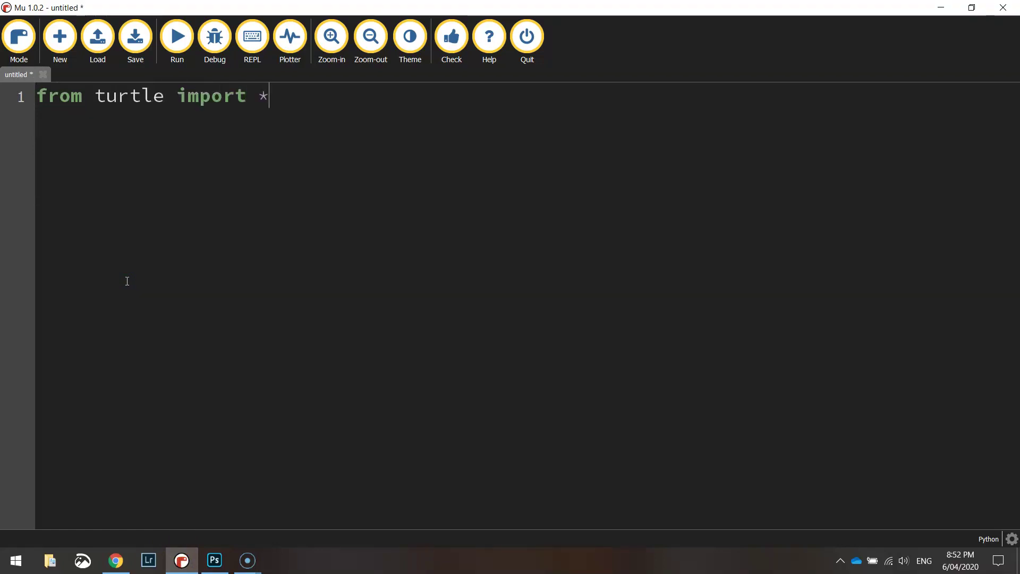
{"action": "key", "text": "Return"}
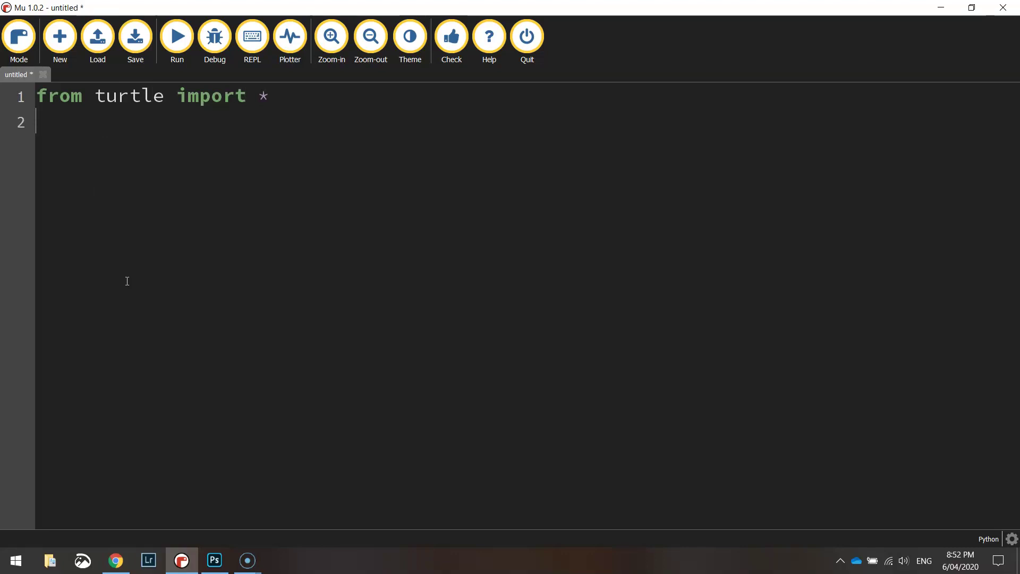
{"action": "key", "text": "Return"}
{"action": "type", "text": "speed"}
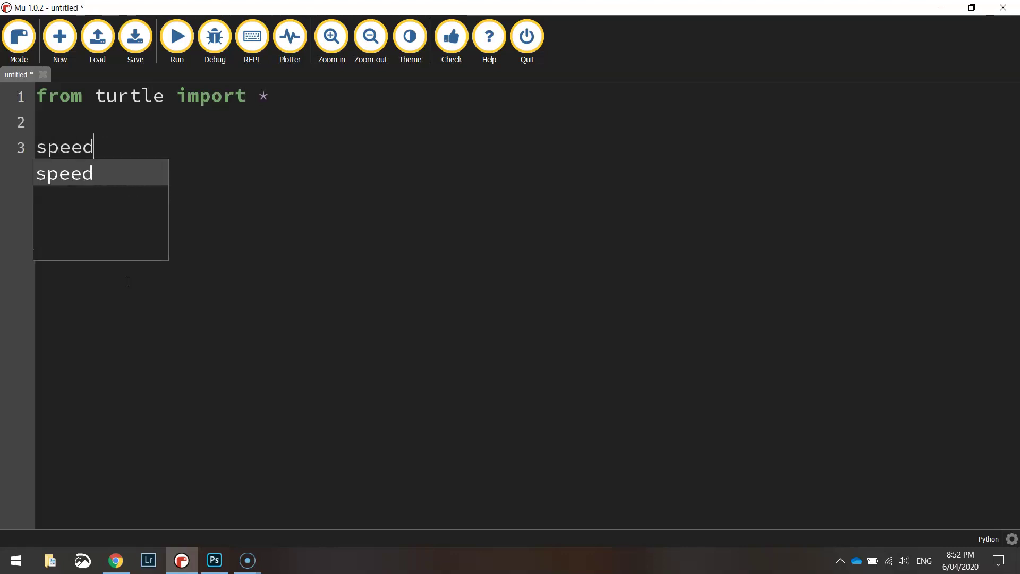
{"action": "type", "text": "(0)"}
{"action": "key", "text": "Return"}
{"action": "type", "text": "s"}
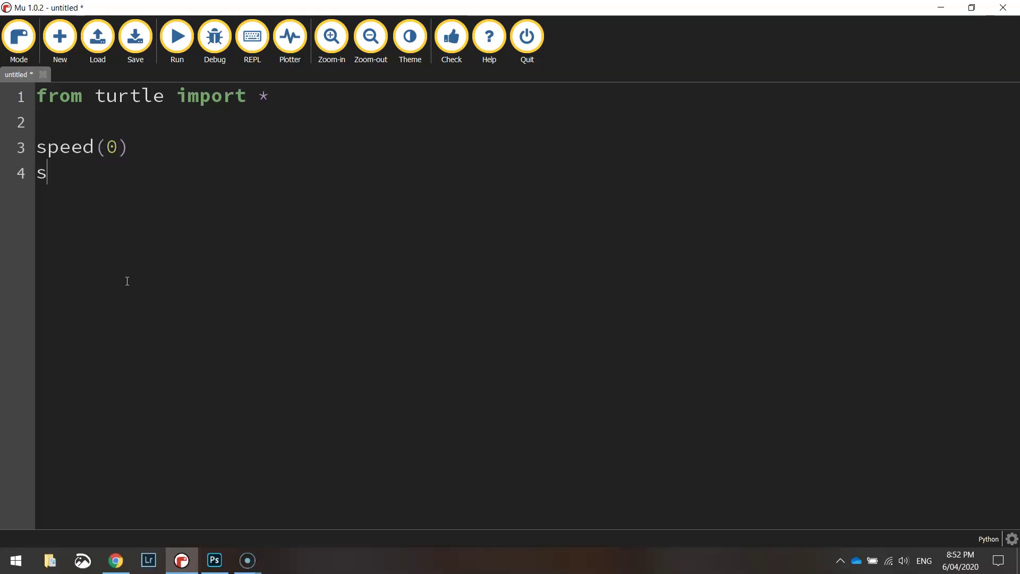
{"action": "type", "text": "etup"}
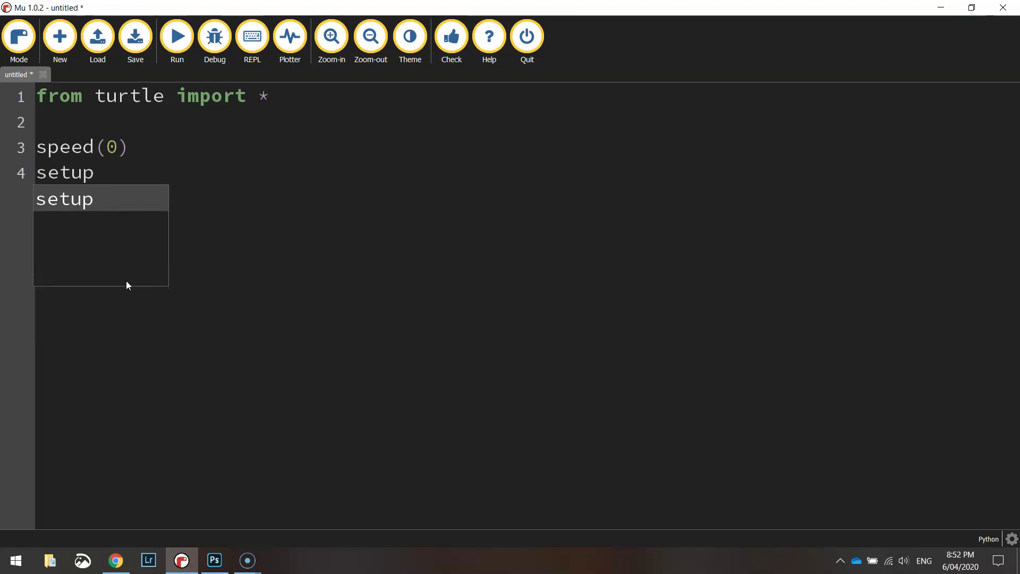
{"action": "type", "text": "(800"}
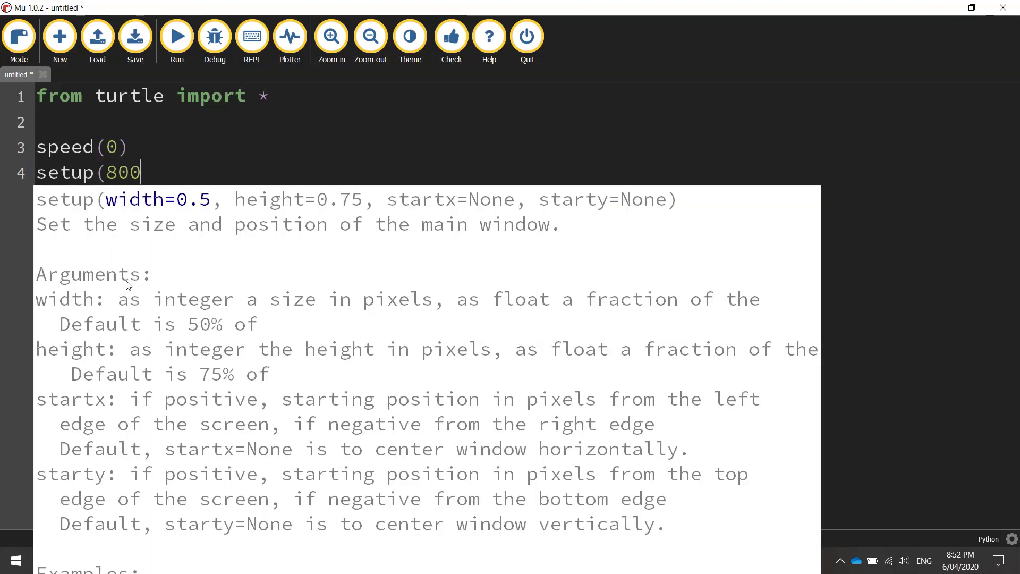
{"action": "type", "text": ", 500)"}
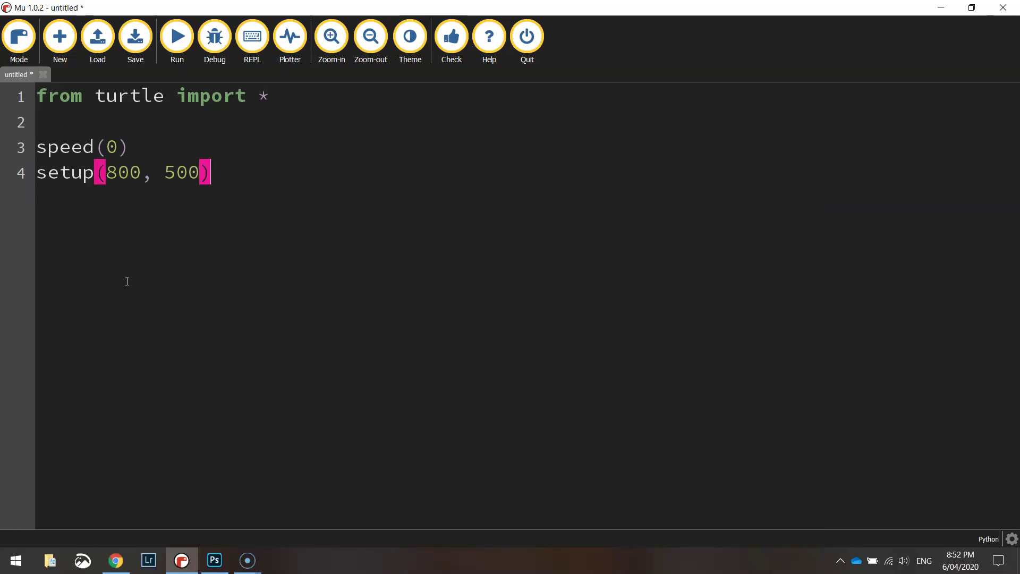
{"action": "key", "text": "Return"}
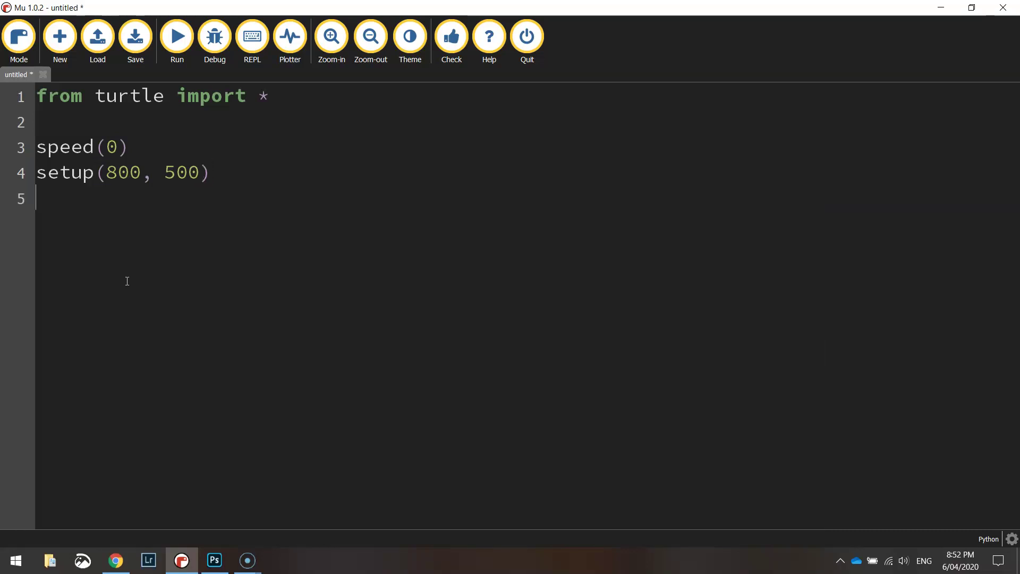
{"action": "type", "text": "bgcolor"}
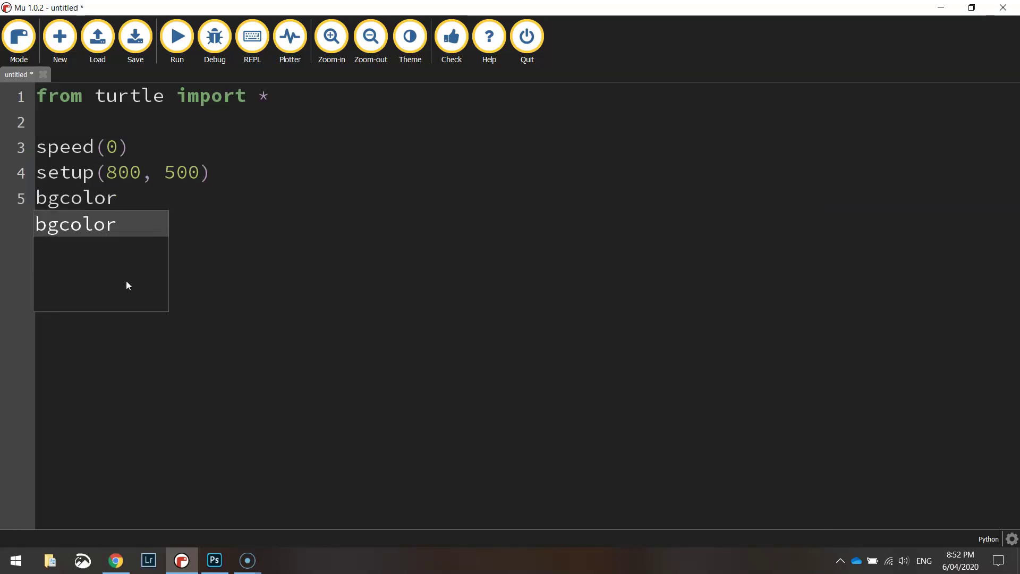
{"action": "type", "text": "(\"yellow"}
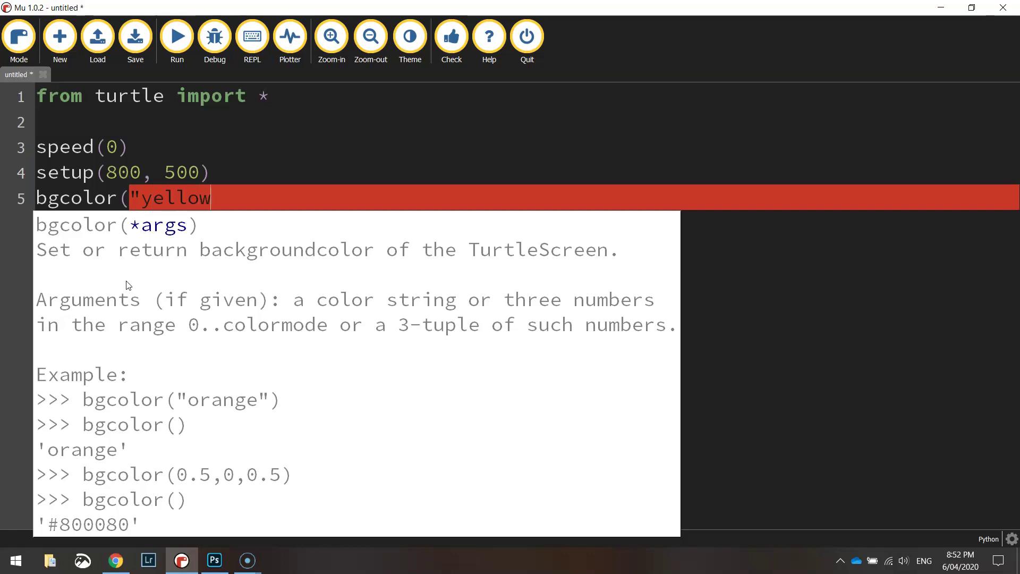
{"action": "type", "text": "\")"}
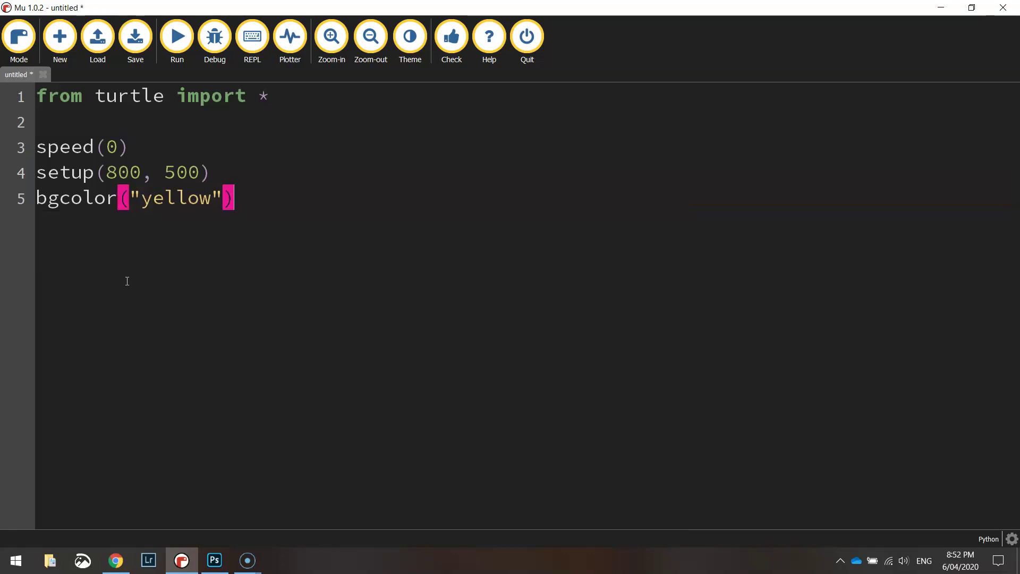
{"action": "key", "text": "alt+Tab"}
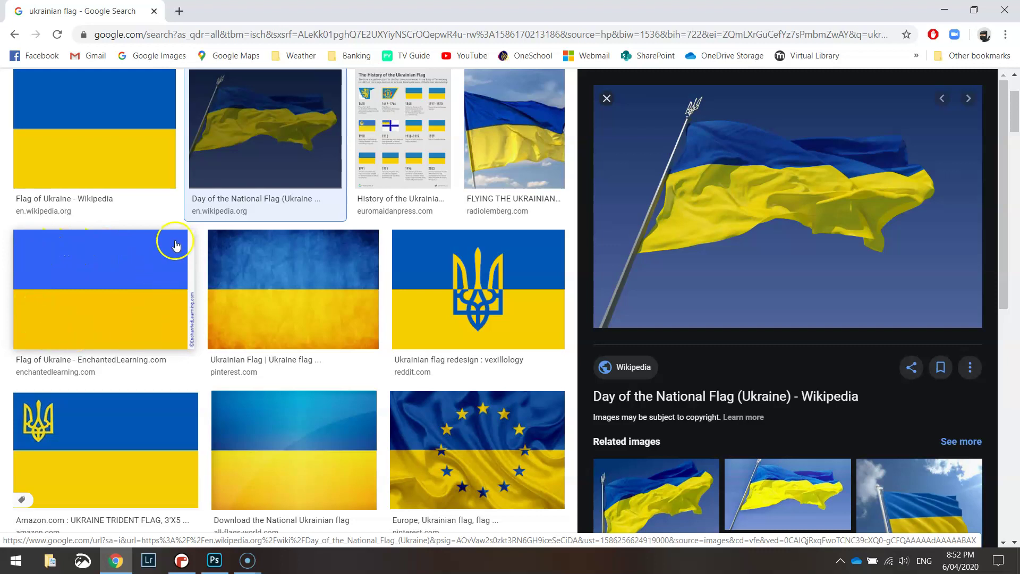
{"action": "left_click", "coordinate": [181, 560]}
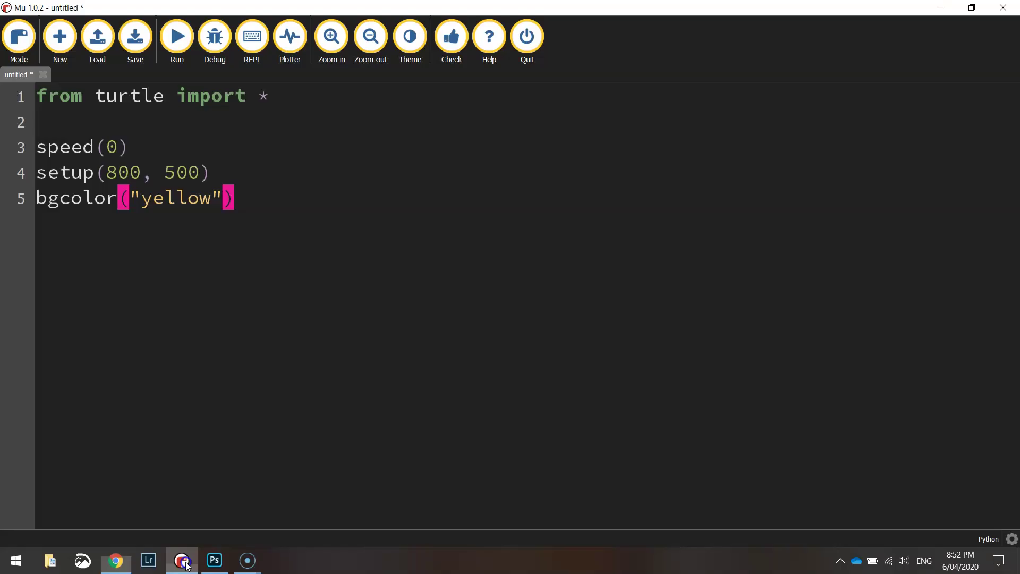
Add penup(), goto(-400, 250), pendown() and color("royalblue") below the bgcolor line
{"action": "left_click", "coordinate": [244, 203]}
{"action": "key", "text": "Return"}
{"action": "key", "text": "Return"}
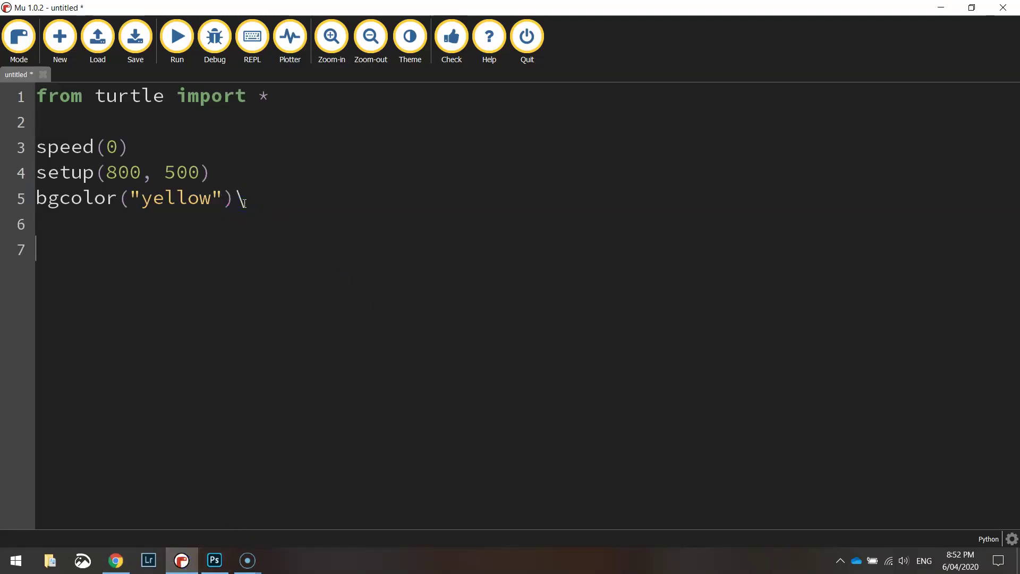
{"action": "key", "text": "BackSpace"}
{"action": "key", "text": "BackSpace"}
{"action": "key", "text": "Return"}
{"action": "type", "text": "pe"}
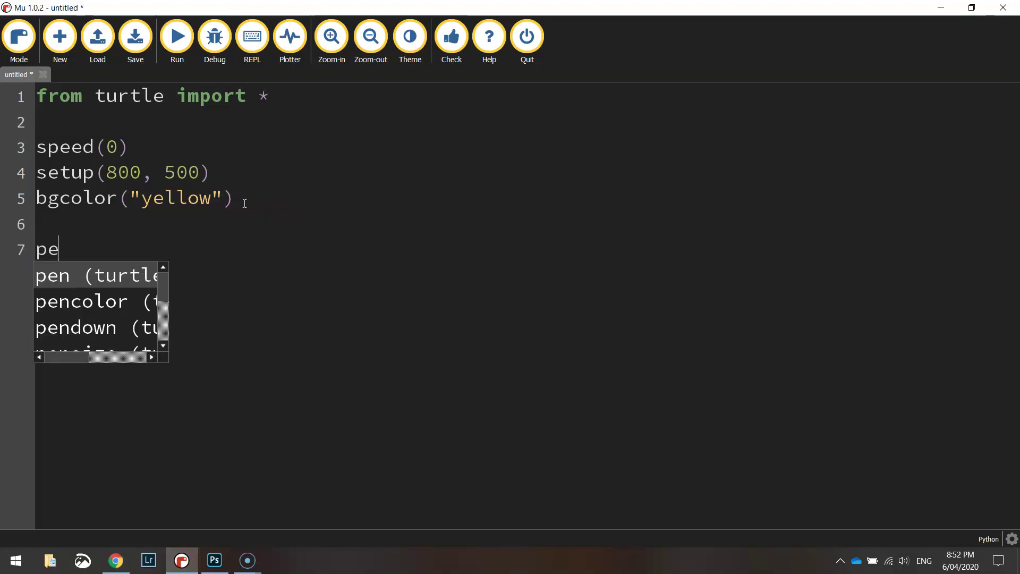
{"action": "type", "text": "nup"}
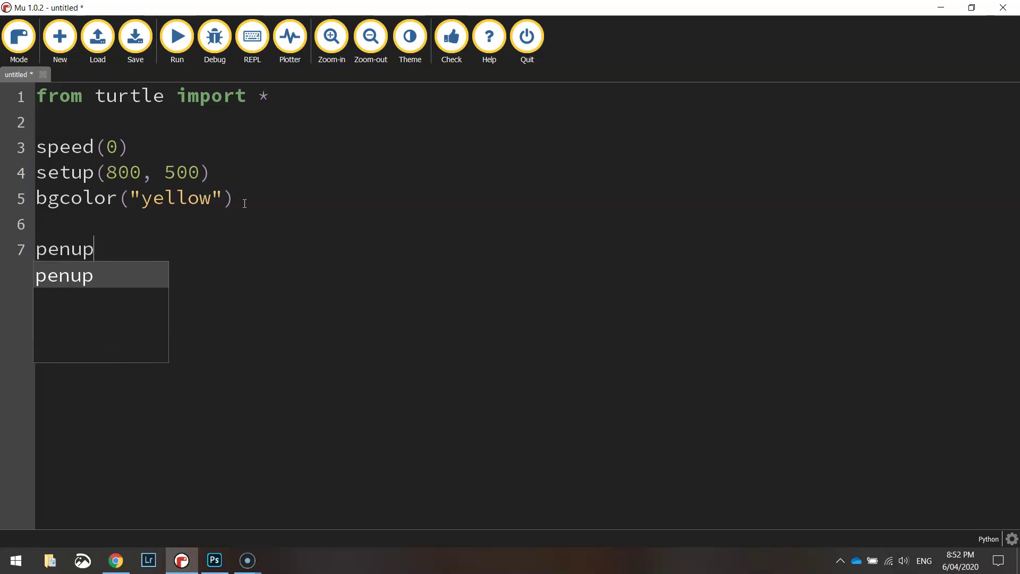
{"action": "type", "text": "("}
{"action": "key", "text": "Return"}
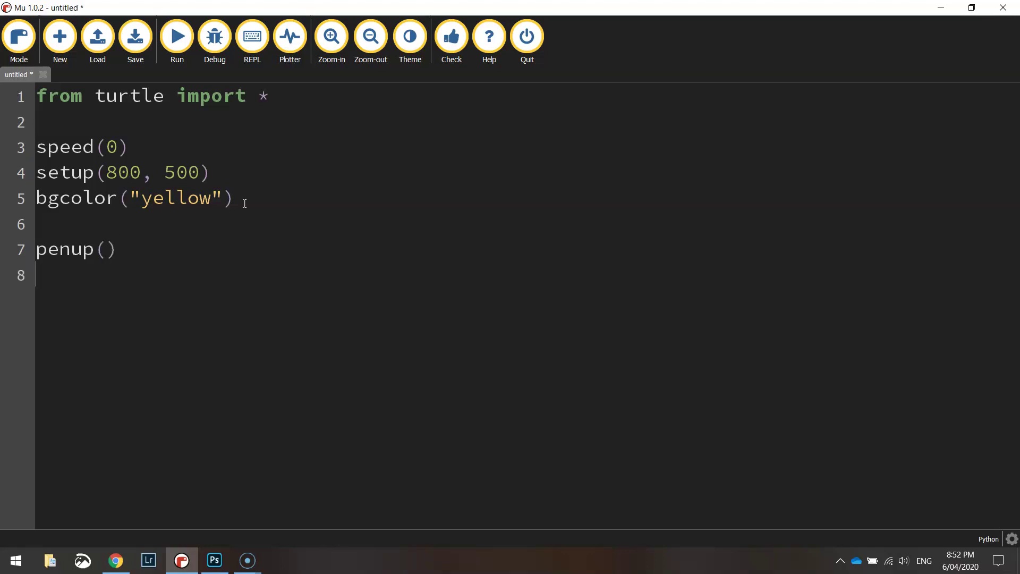
{"action": "type", "text": "goto("}
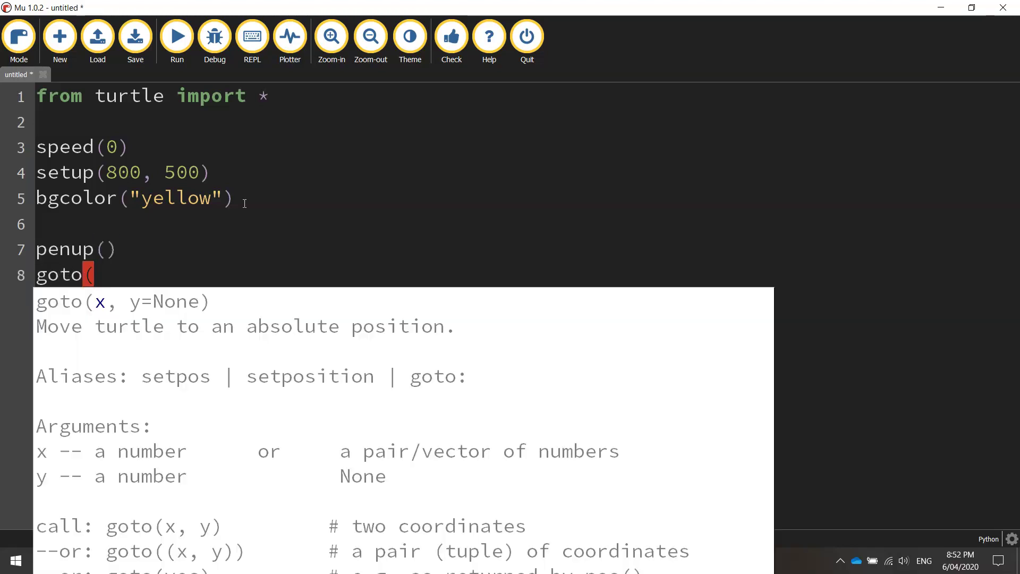
{"action": "type", "text": "-400"}
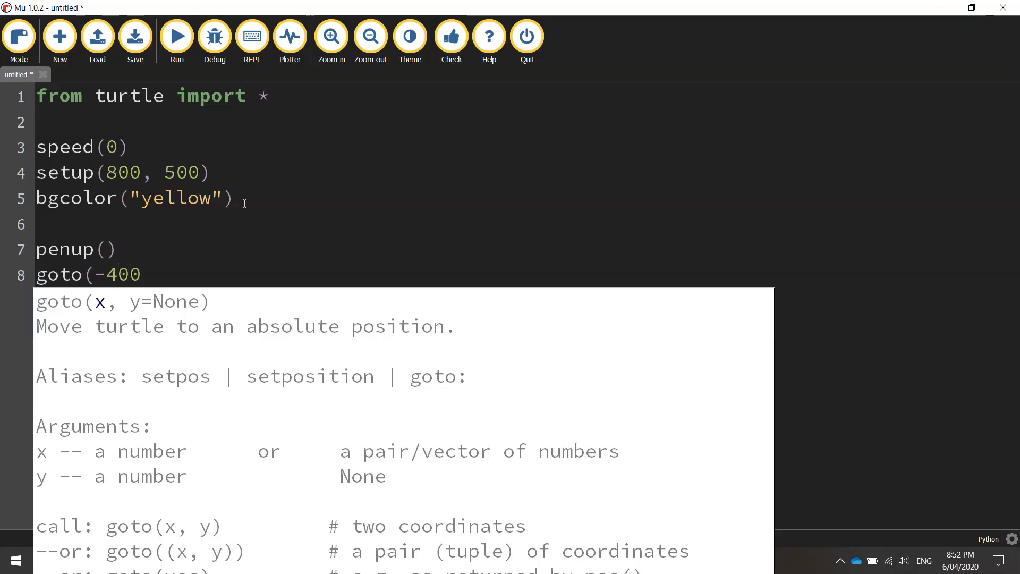
{"action": "type", "text": ", 250)"}
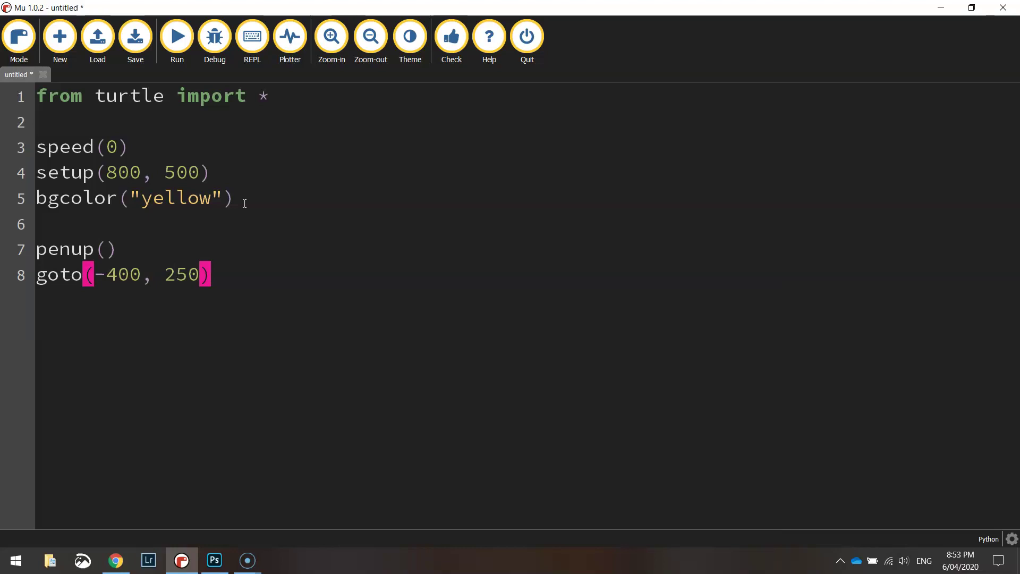
{"action": "key", "text": "Return"}
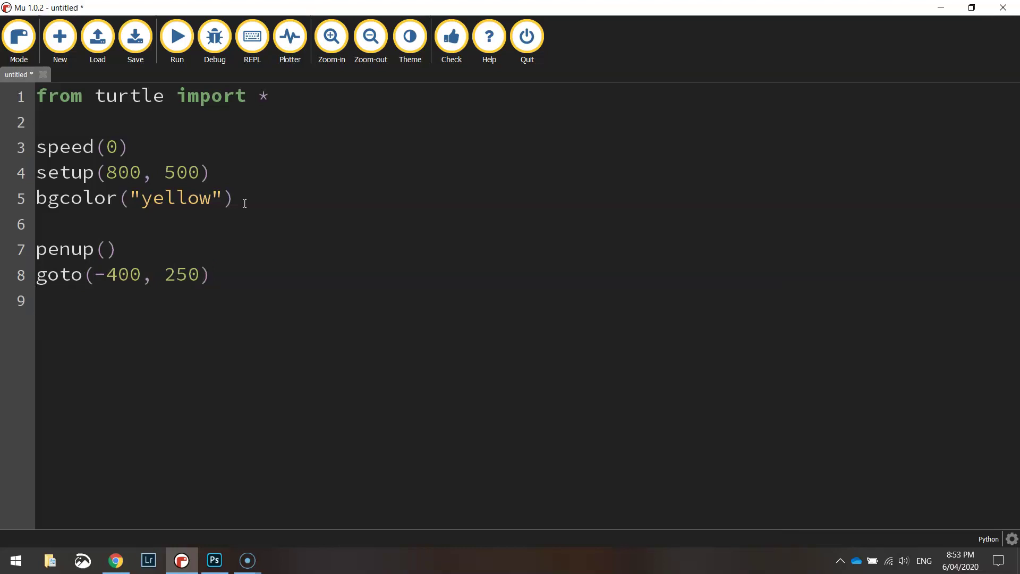
{"action": "type", "text": "pendown()"}
{"action": "key", "text": "Return"}
{"action": "key", "text": "Return"}
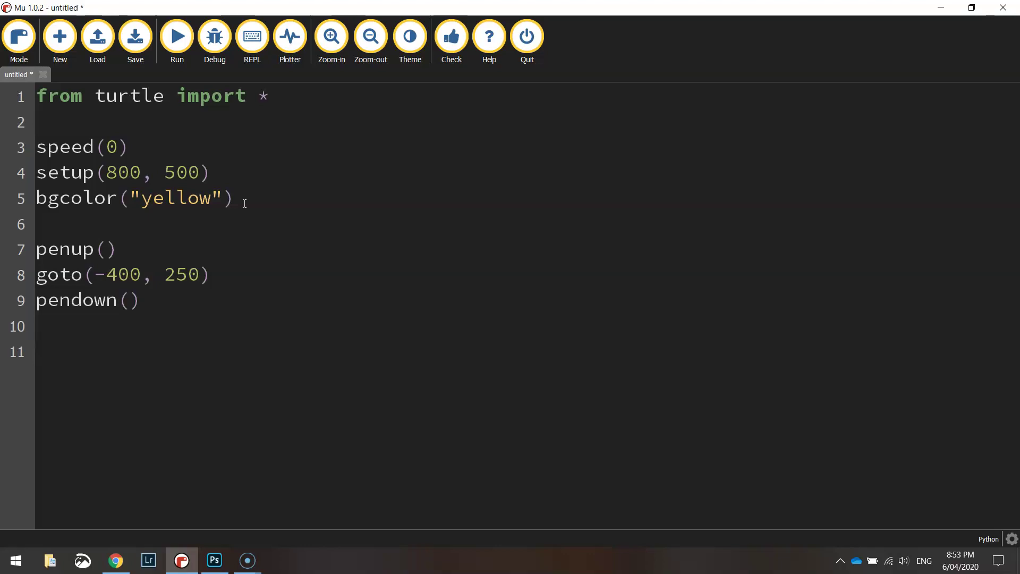
{"action": "type", "text": "color"}
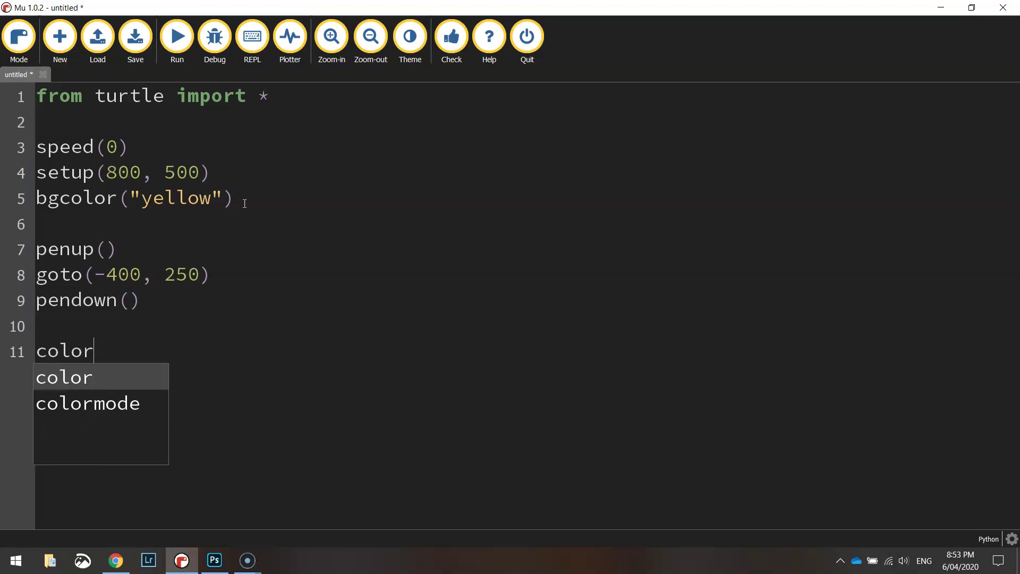
{"action": "type", "text": "("}
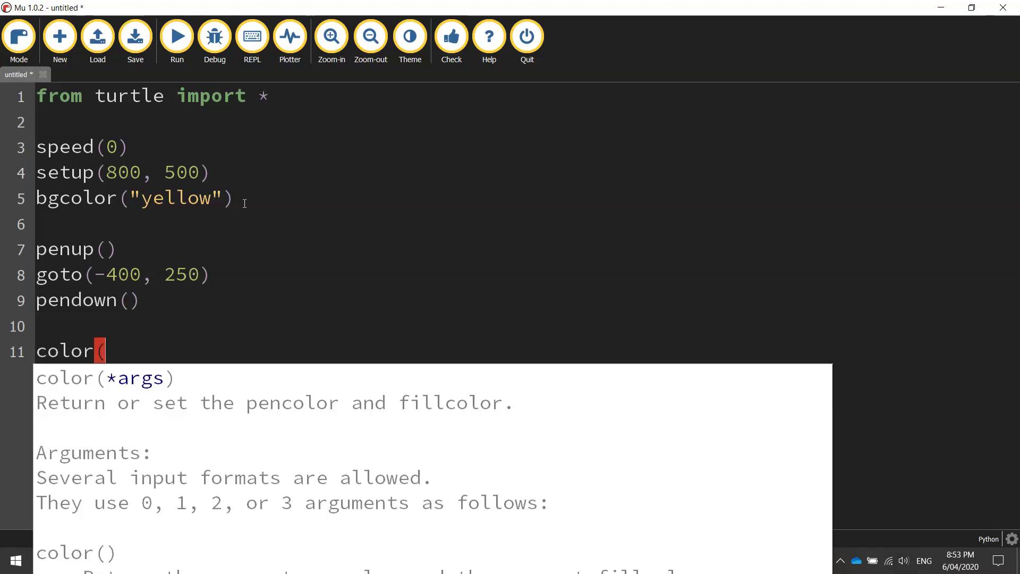
{"action": "type", "text": "\""}
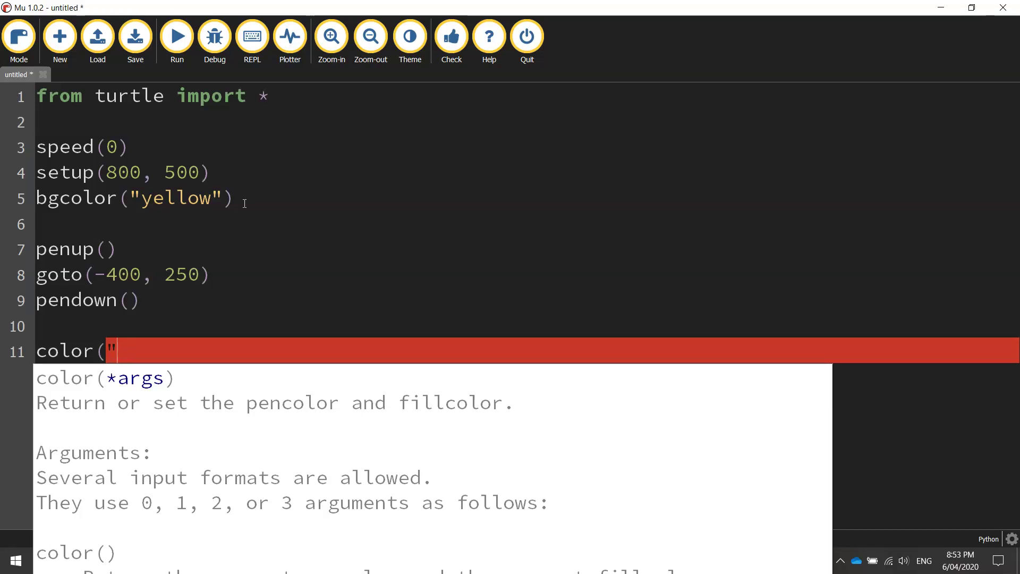
{"action": "type", "text": "royalblue"}
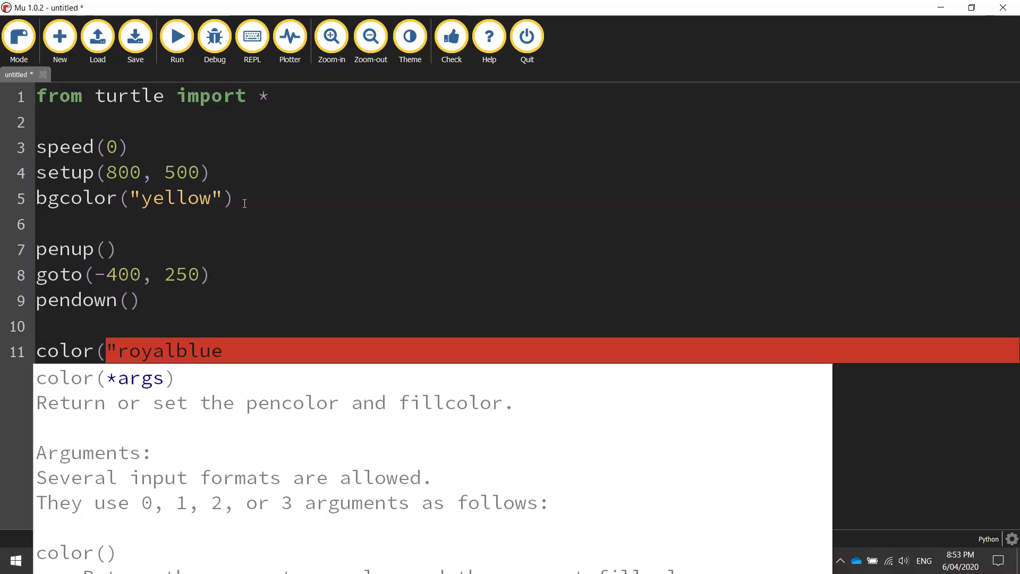
{"action": "type", "text": "\")"}
{"action": "key", "text": "Return"}
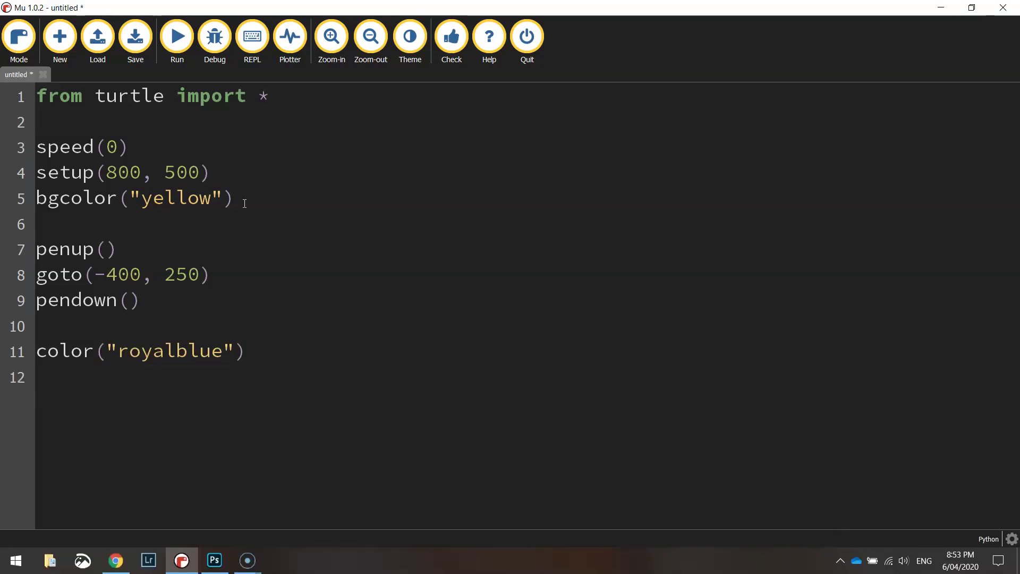
{"action": "type", "text": "begin"}
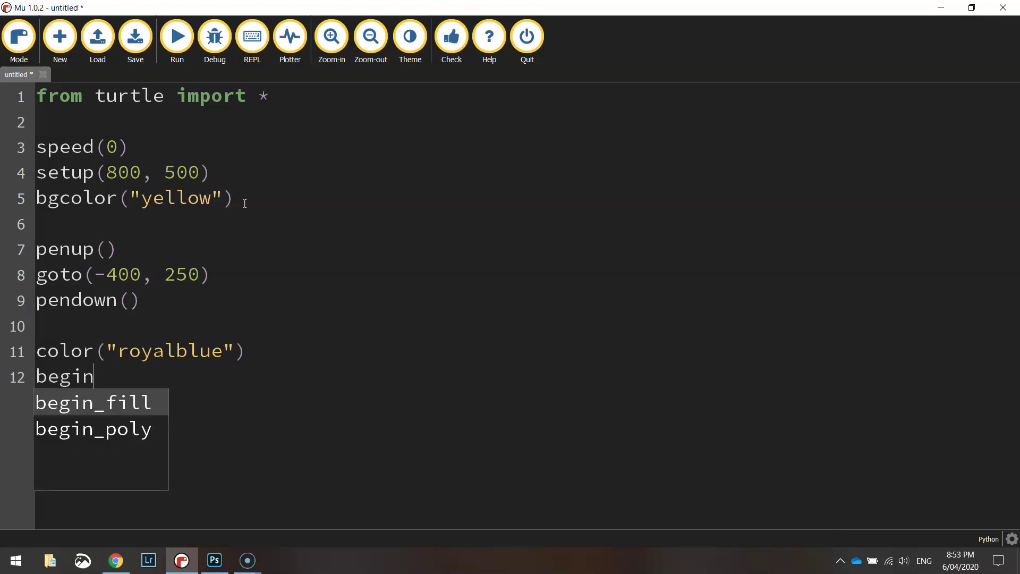
Add begin_fill() with forward(800), right(90), forward(250), right(90), forward(800)
{"action": "key", "text": "Return"}
{"action": "type", "text": "()"}
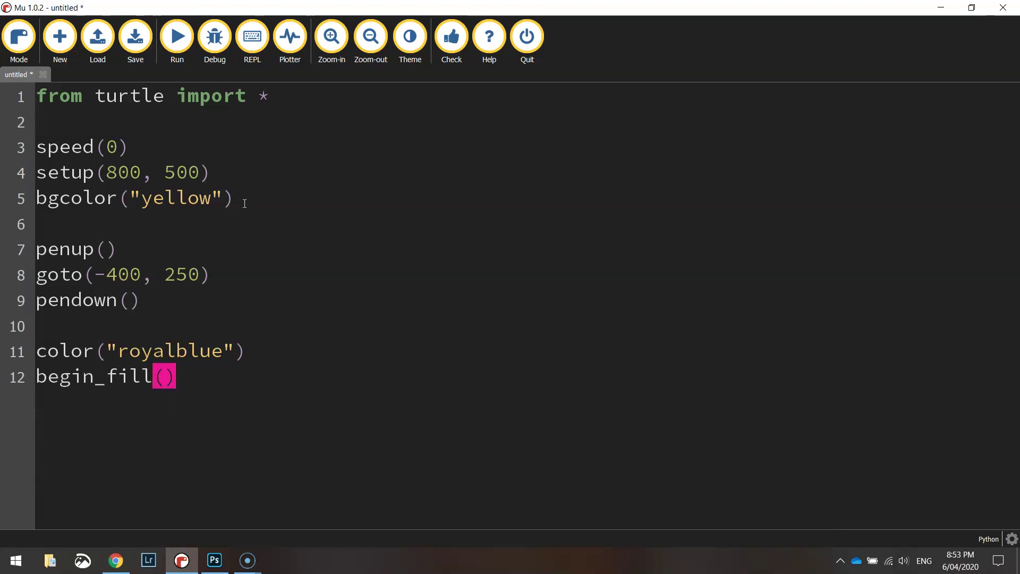
{"action": "key", "text": "Return"}
{"action": "type", "text": "forward("}
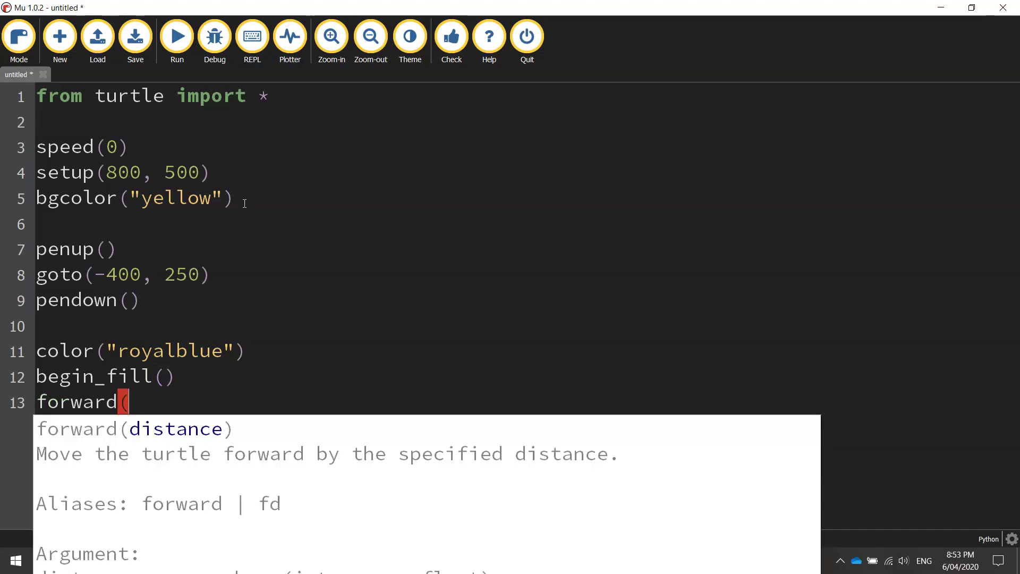
{"action": "type", "text": "800)"}
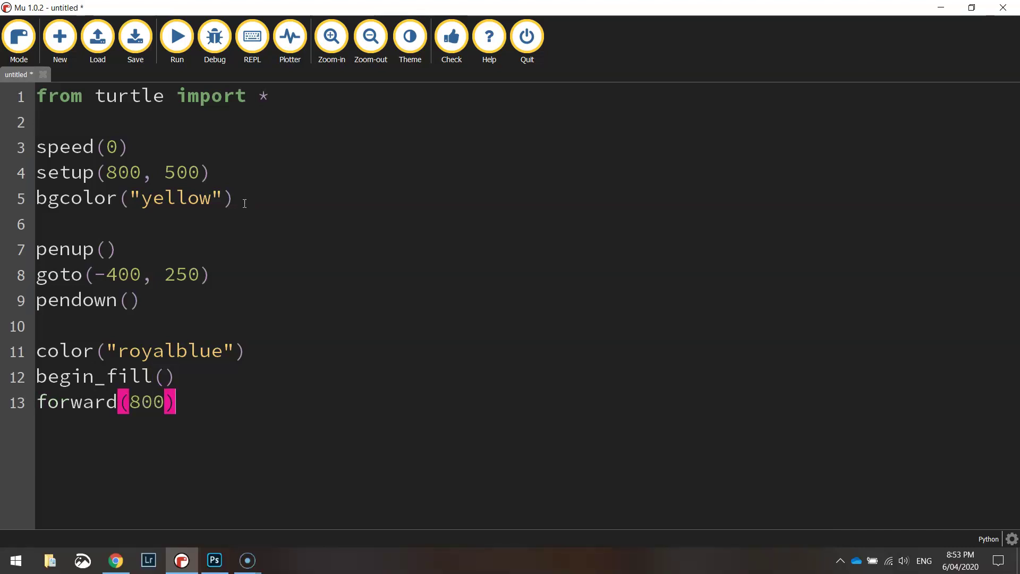
{"action": "key", "text": "Return"}
{"action": "type", "text": "ri"}
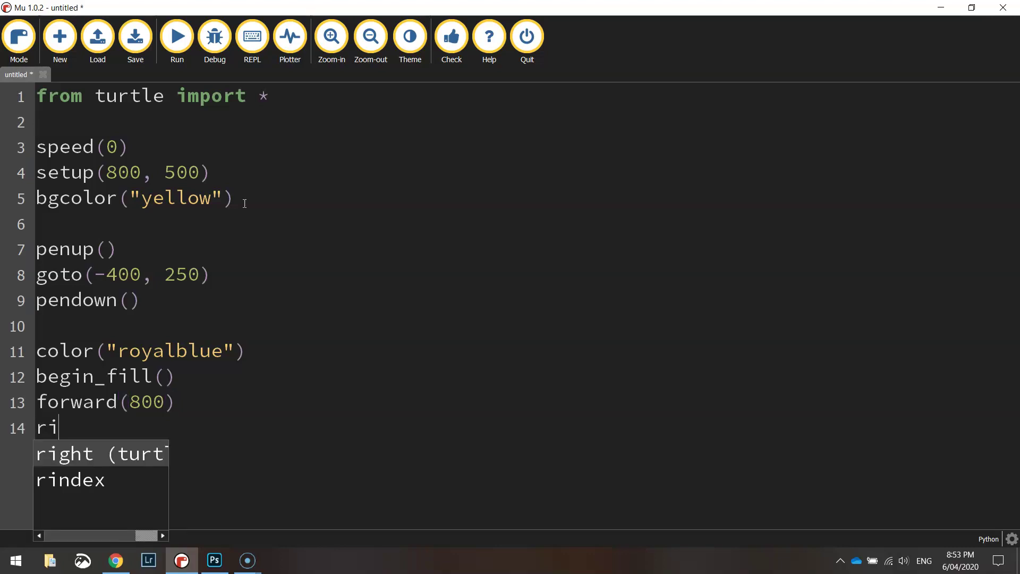
{"action": "type", "text": "ght(90)"}
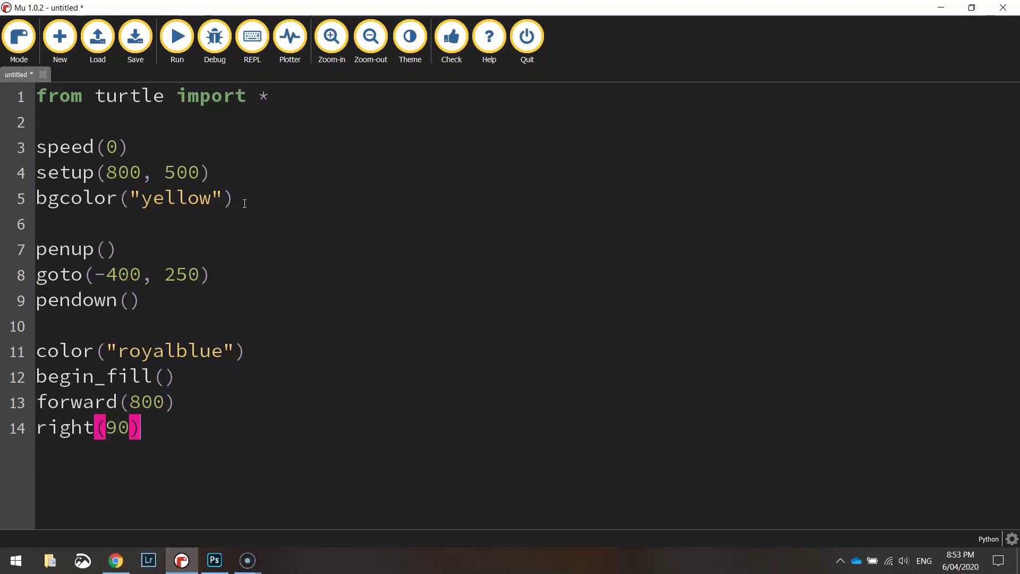
{"action": "key", "text": "Return"}
{"action": "type", "text": "for"}
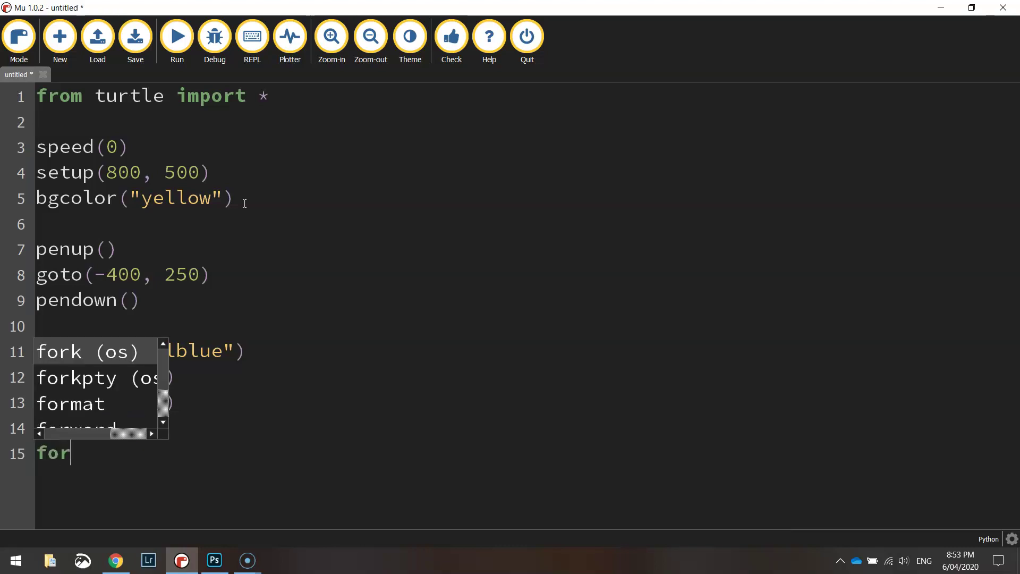
{"action": "type", "text": "ward("}
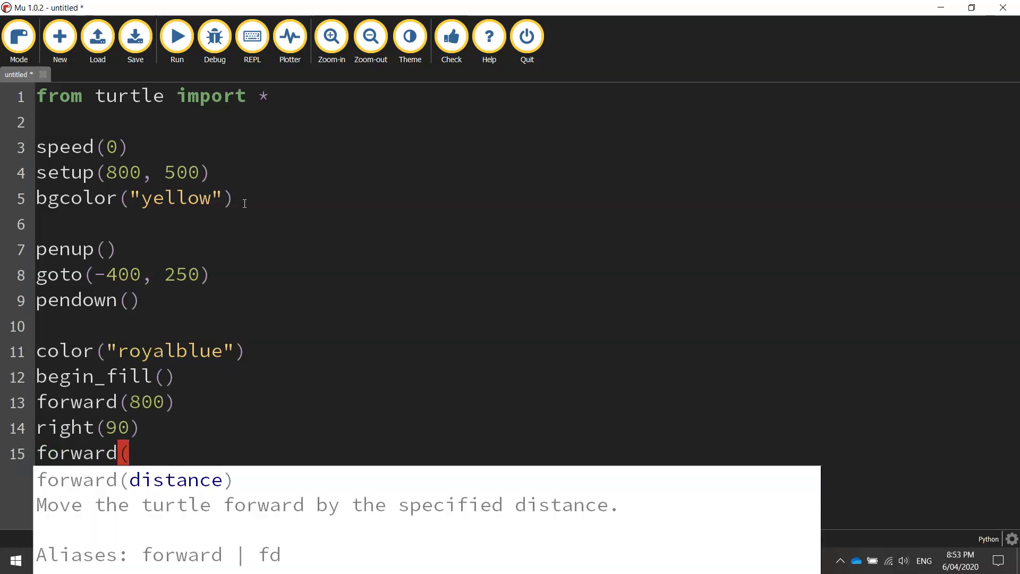
{"action": "type", "text": "250)"}
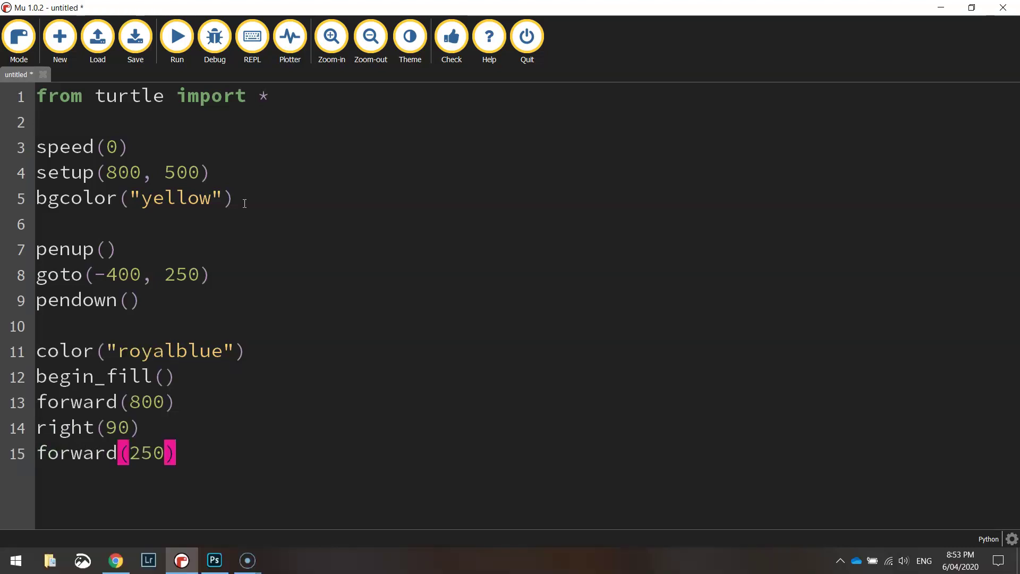
{"action": "key", "text": "Return"}
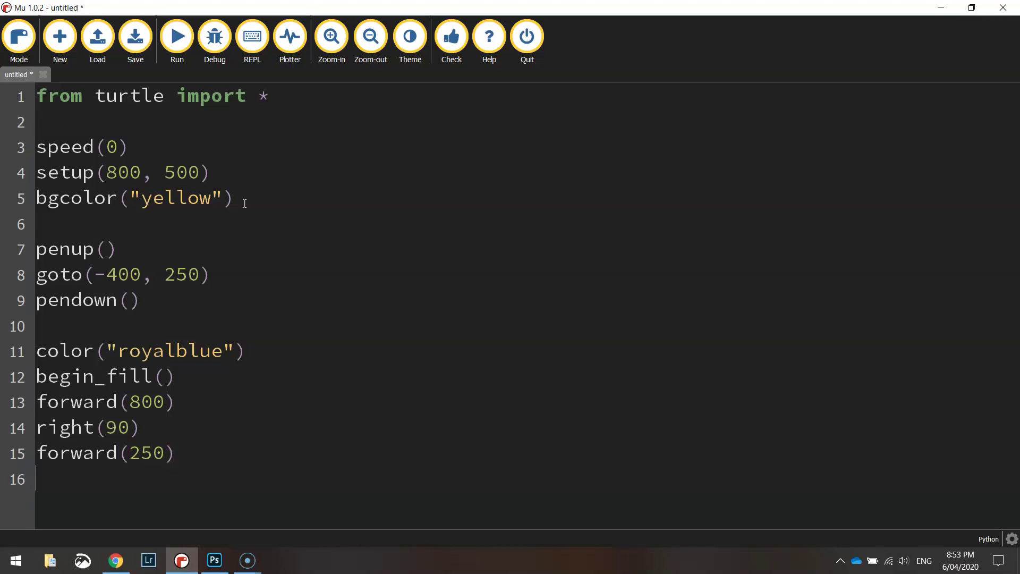
{"action": "type", "text": "right(90)"}
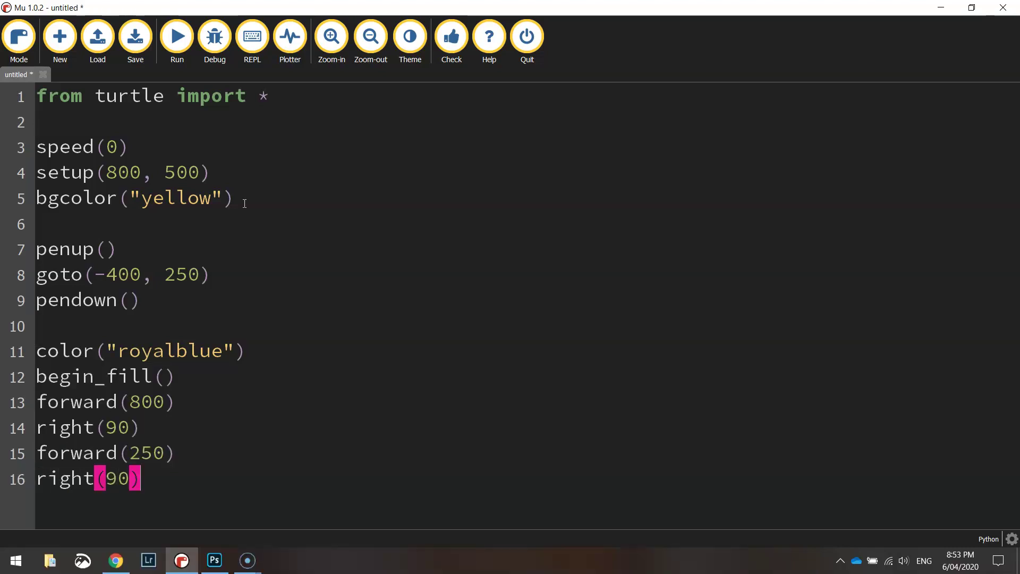
{"action": "key", "text": "Return"}
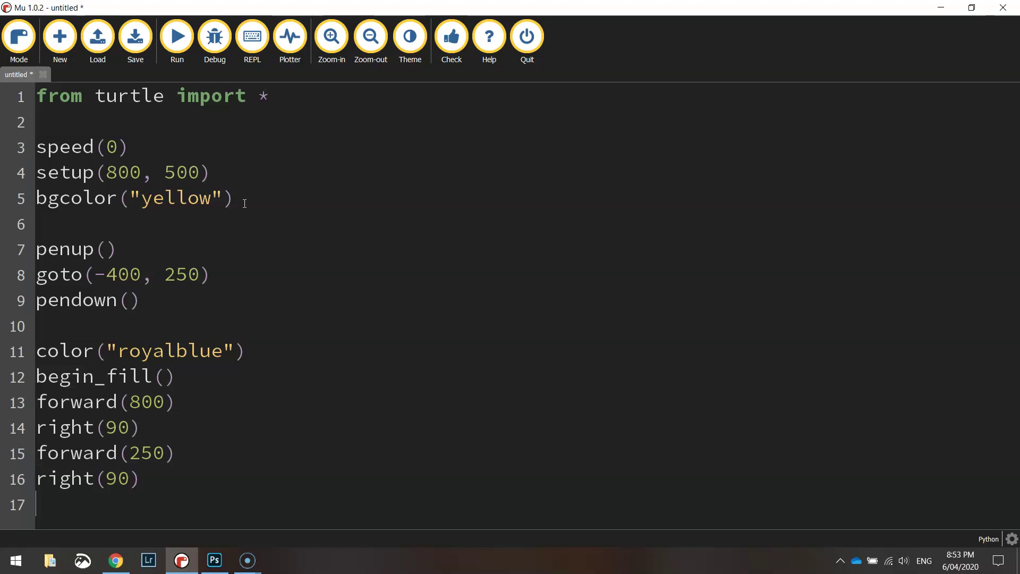
{"action": "type", "text": "forward(8"}
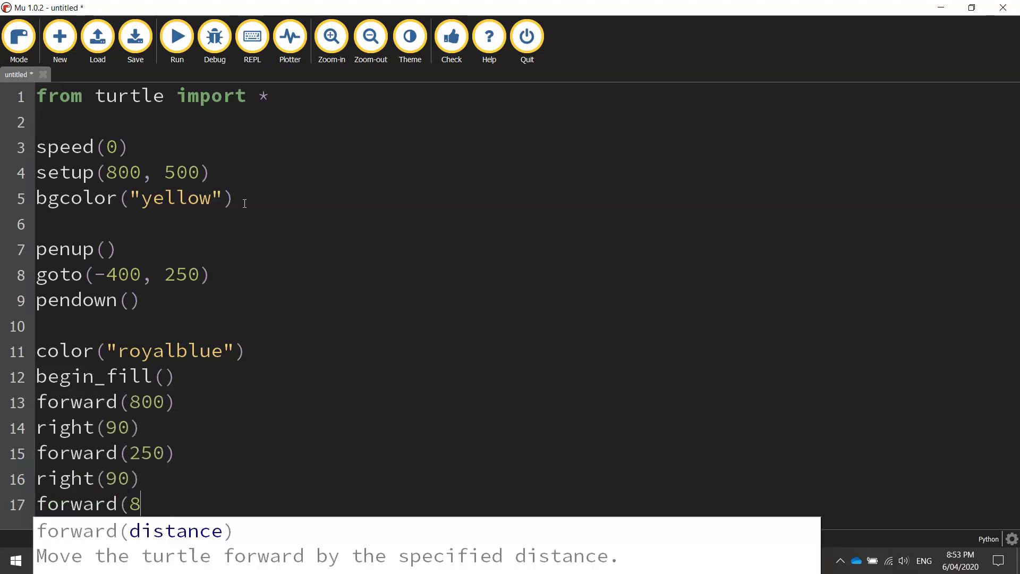
{"action": "type", "text": "00)"}
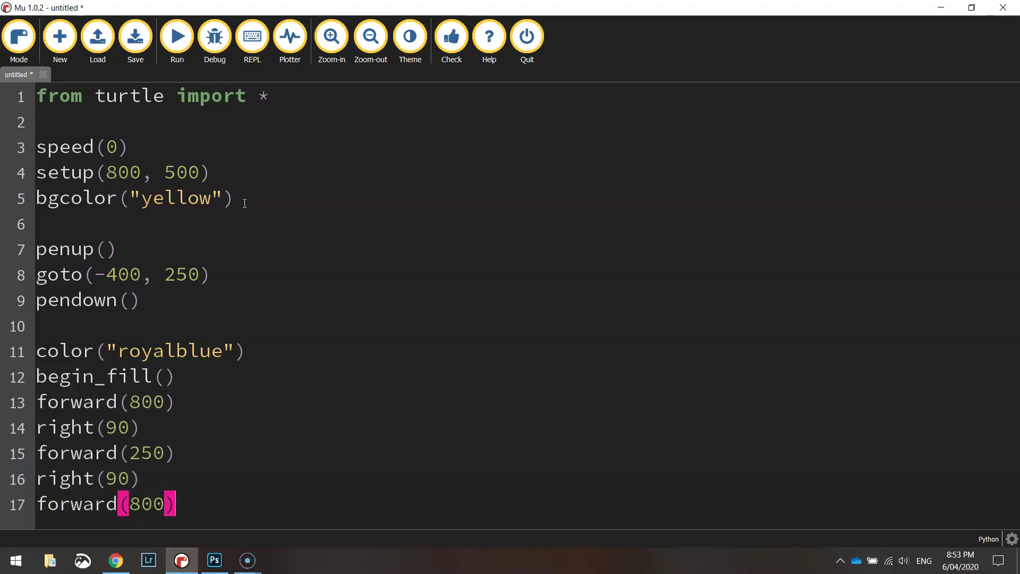
{"action": "key", "text": "Return"}
{"action": "type", "text": "end"}
Complete the end_fill() line and start a hideturtle() call after a blank line
{"action": "key", "text": "Return"}
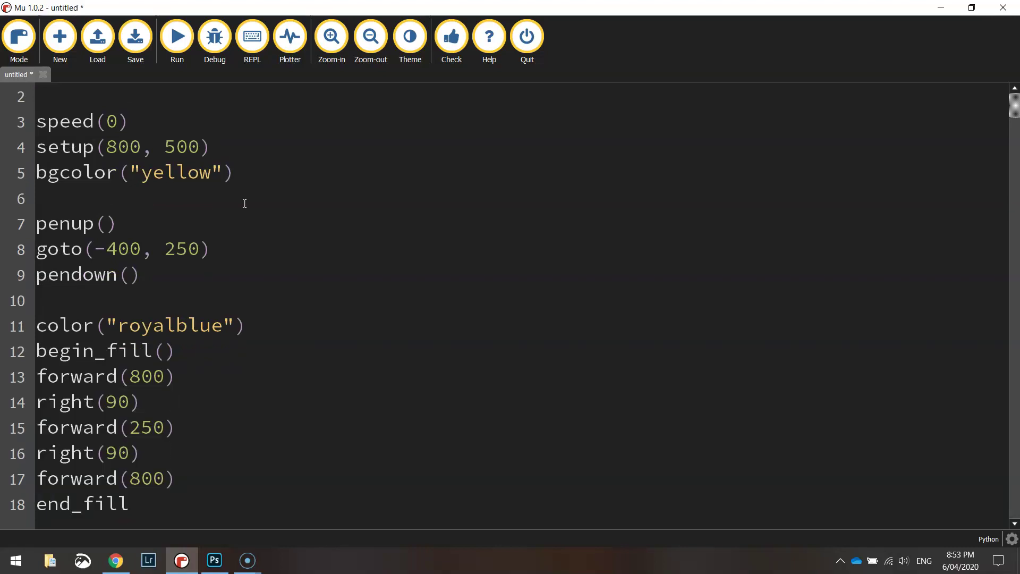
{"action": "type", "text": "()"}
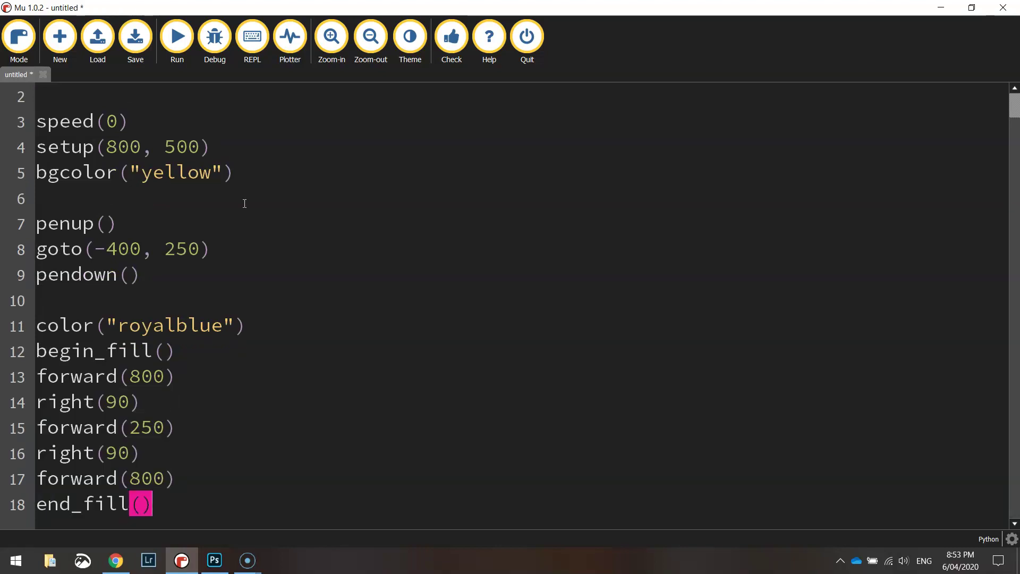
{"action": "key", "text": "Return"}
{"action": "key", "text": "Return"}
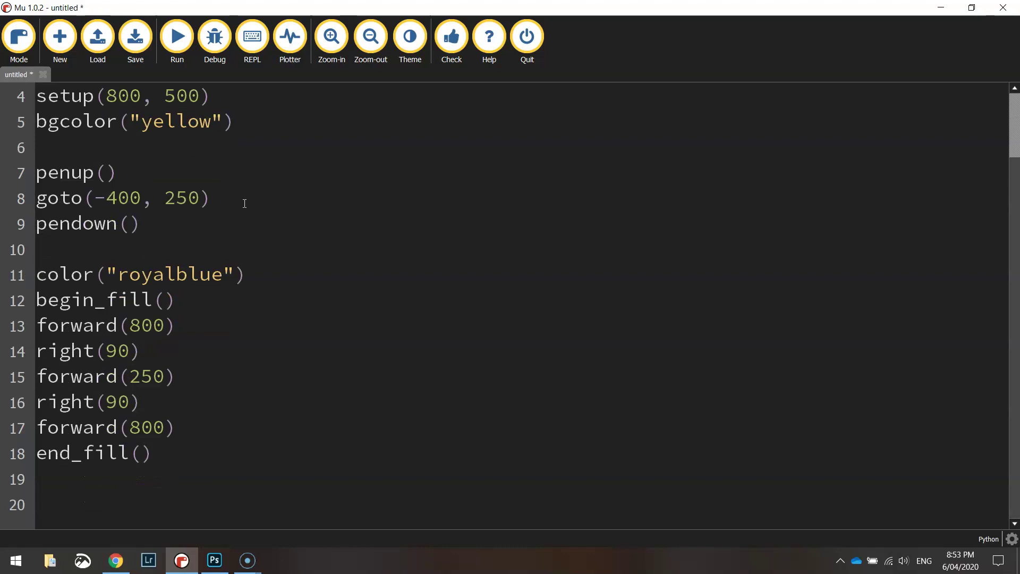
{"action": "type", "text": "hide"}
{"action": "key", "text": "Return"}
{"action": "type", "text": "("}
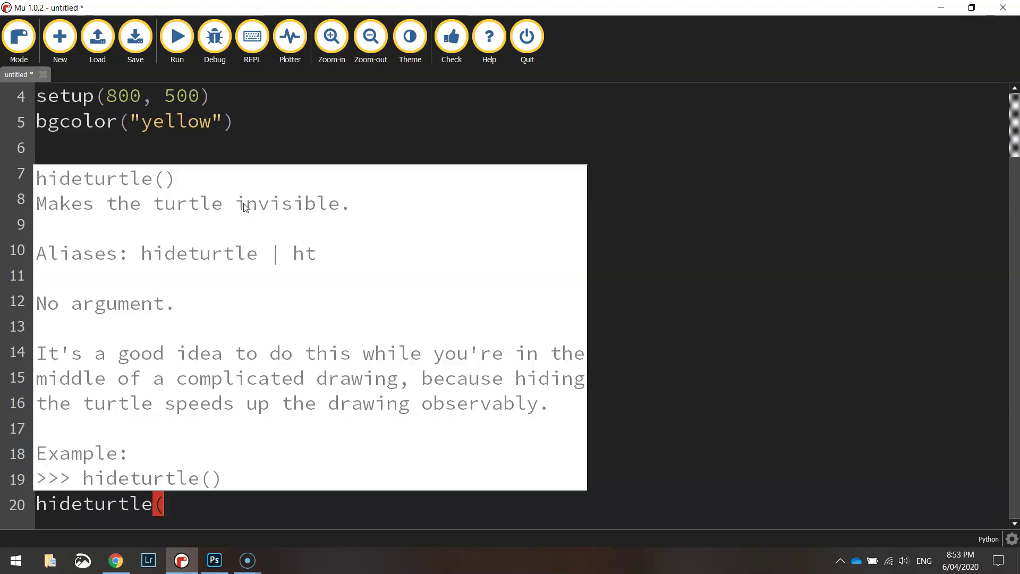
{"action": "type", "text": ")"}
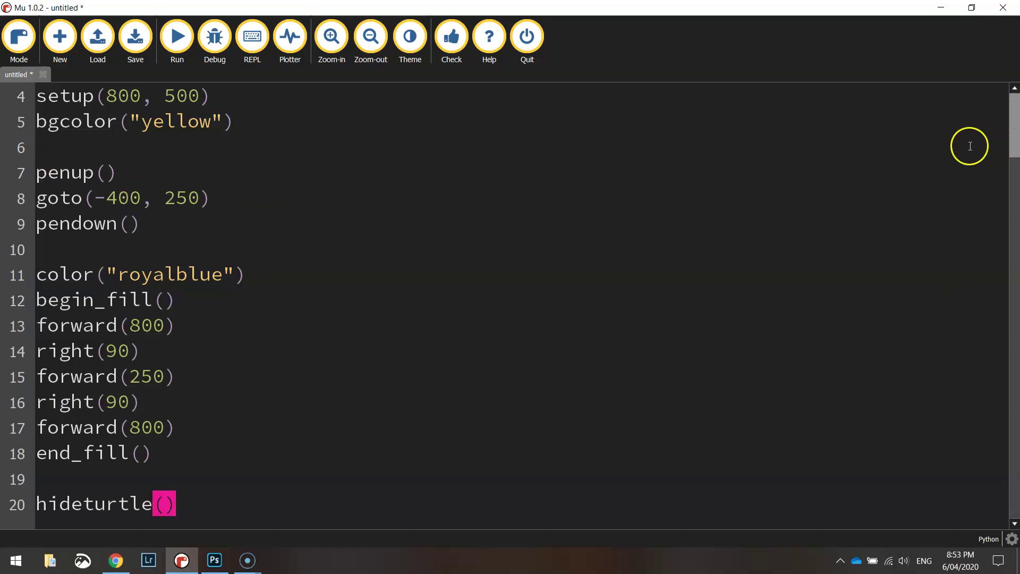
Save as 'Ukraine Flag.py', run it to show the blue-over-yellow flag, then close it
{"action": "left_click", "coordinate": [131, 38]}
{"action": "type", "text": "Uk"}
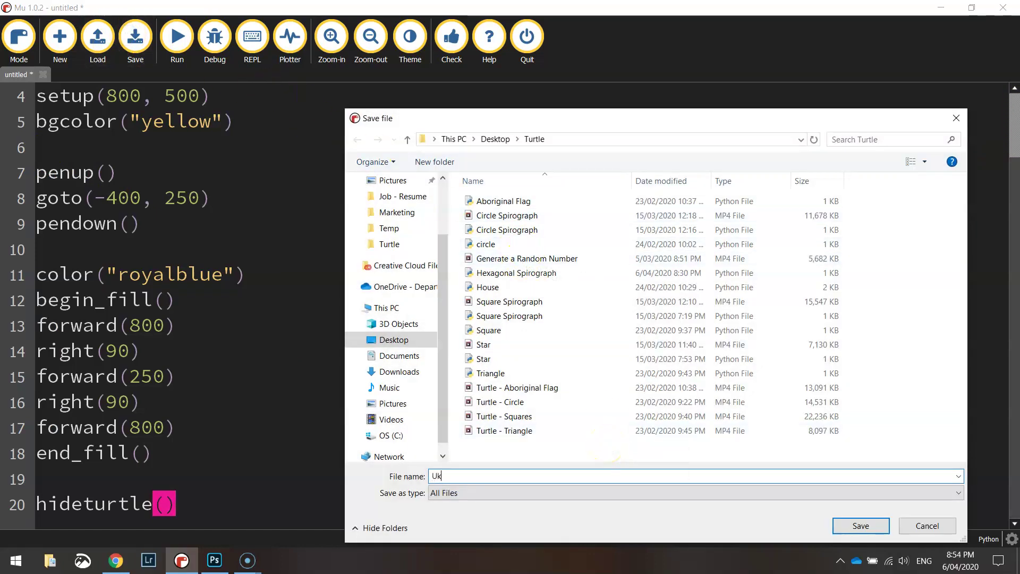
{"action": "type", "text": "raine Flag"}
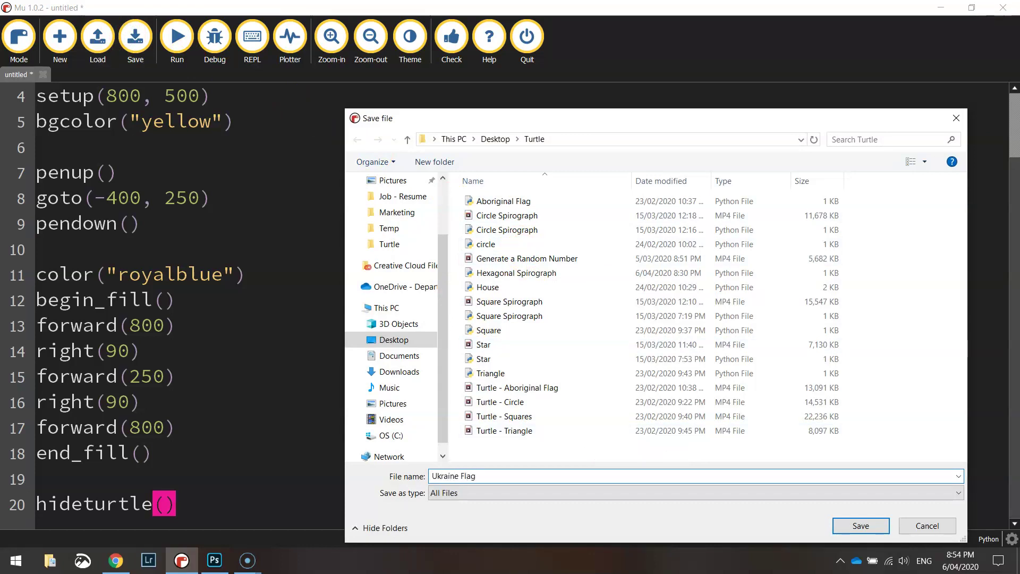
{"action": "key", "text": "Return"}
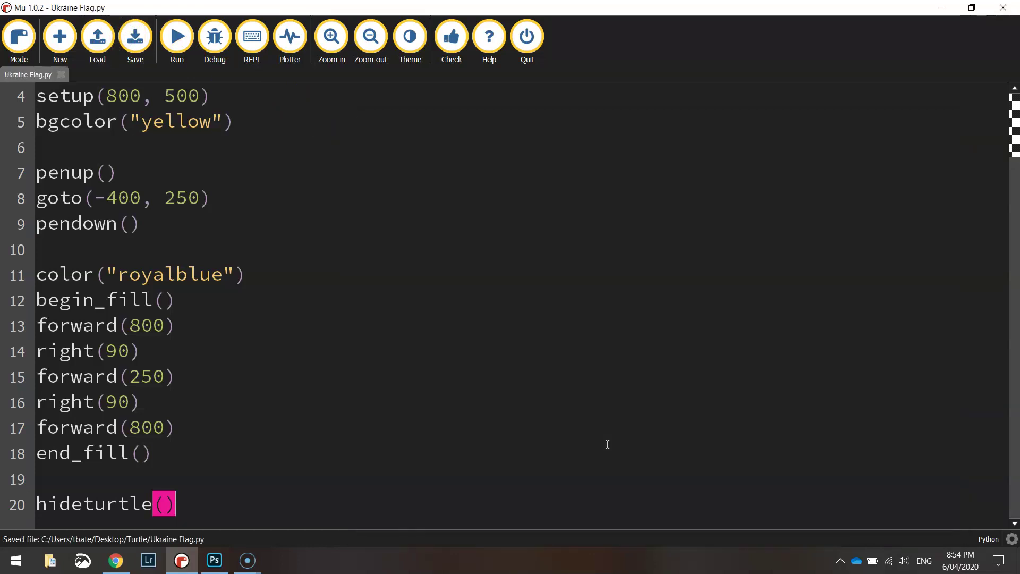
{"action": "left_click", "coordinate": [178, 53]}
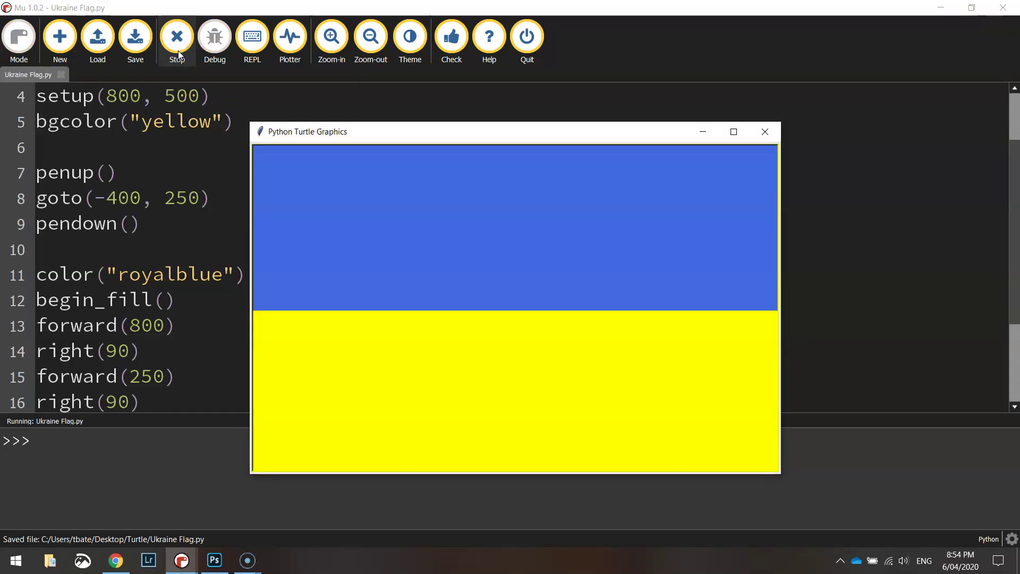
{"action": "left_click", "coordinate": [765, 132]}
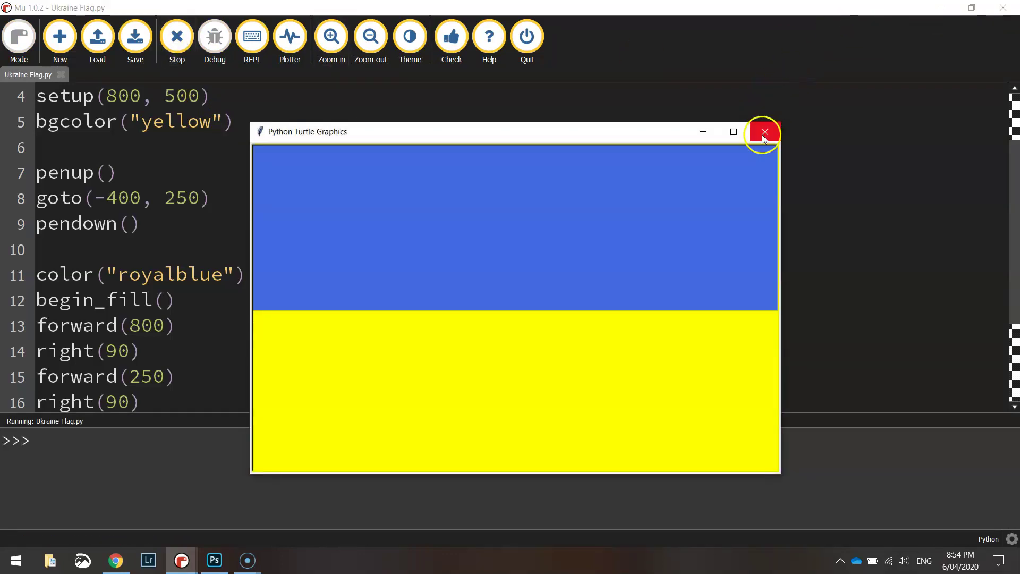